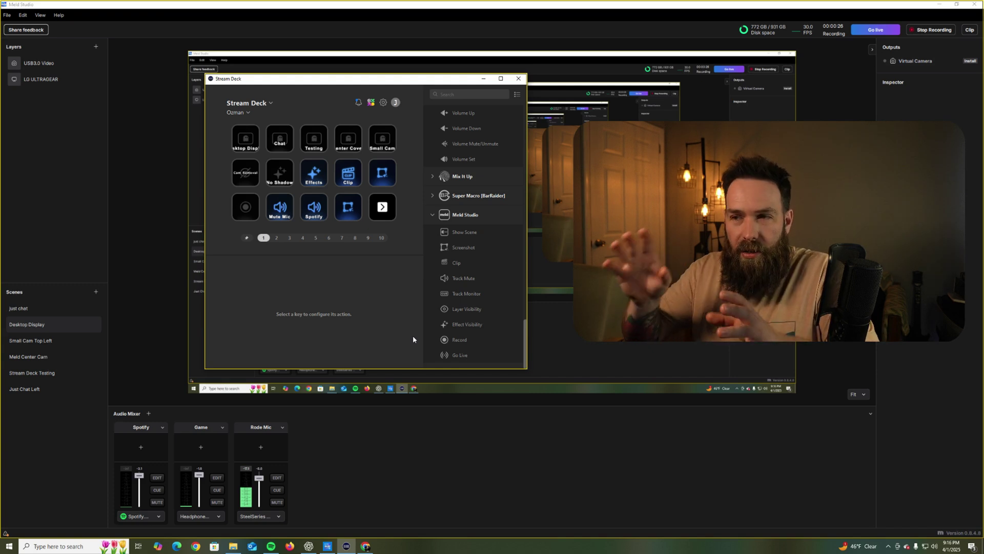
Step: Go to the empty page 2 of the Stream Deck key grid
click(277, 238)
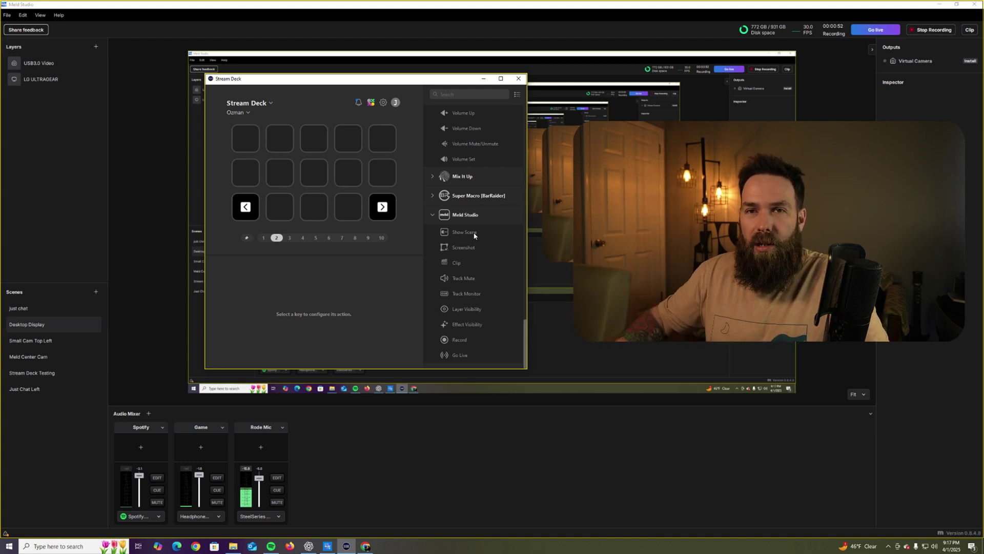
Step: Make the first key a Show Scene key titled Chat that targets the 'just chat' scene
drag(462, 231, 247, 139)
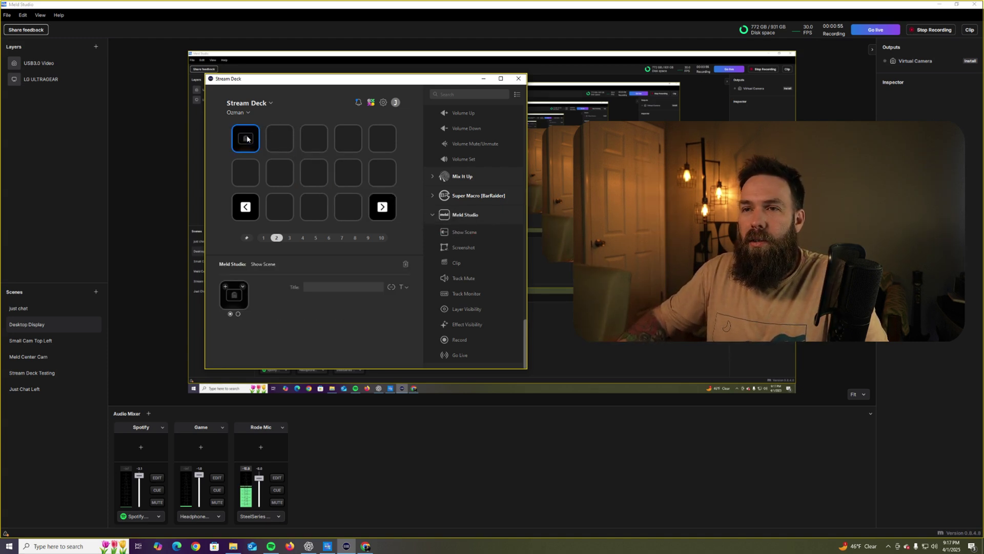
click(322, 285)
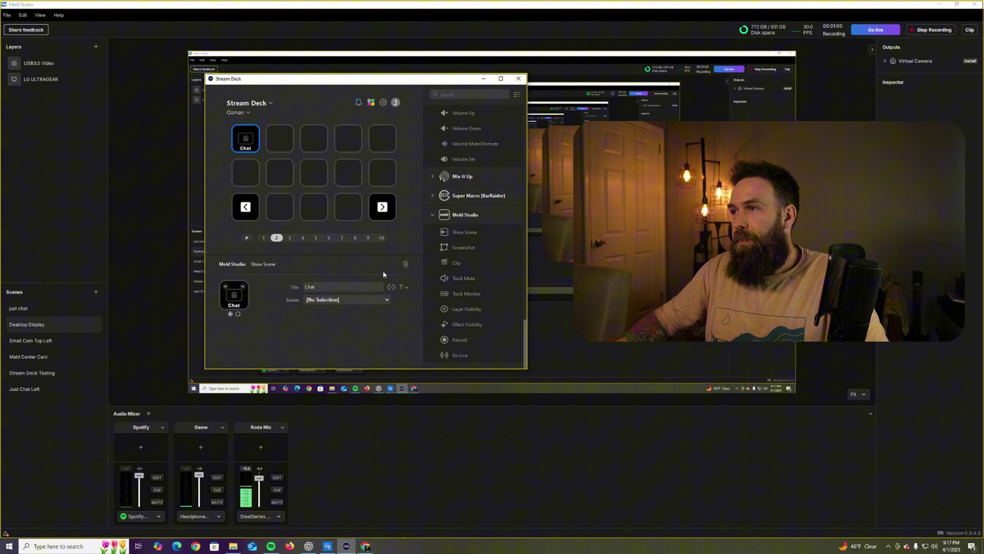
click(342, 301)
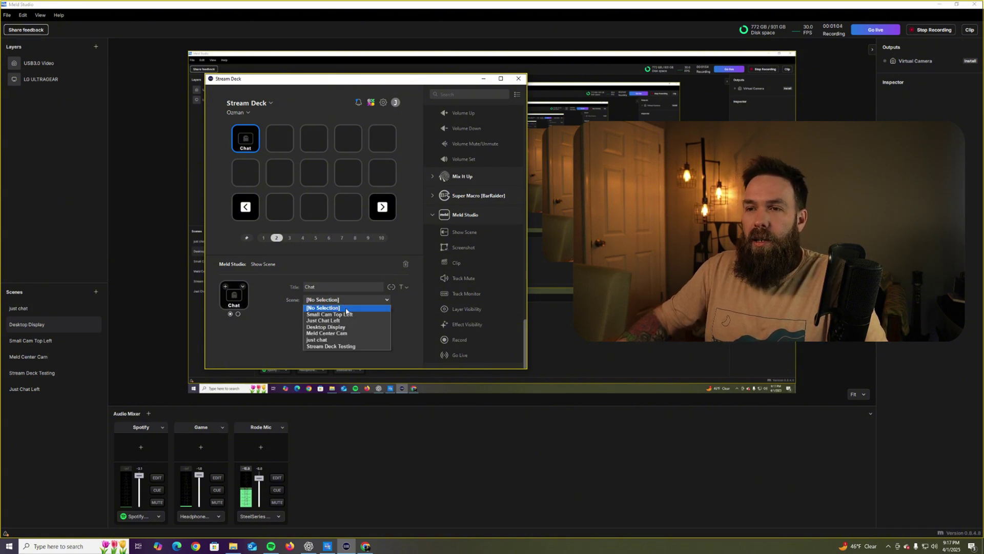
click(336, 340)
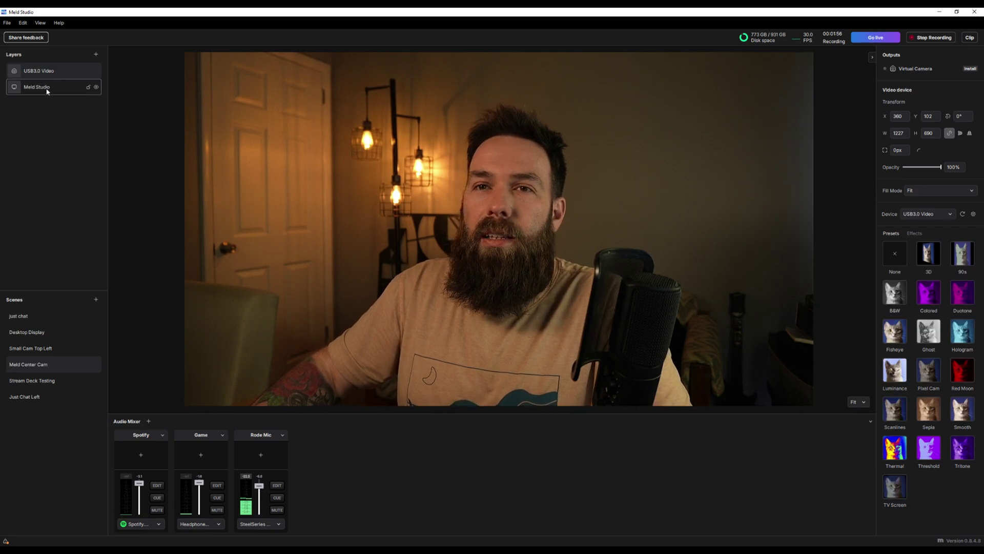
Step: Switch the Meld Studio capture layer's source to the YouTube - Google Chrome window
click(56, 88)
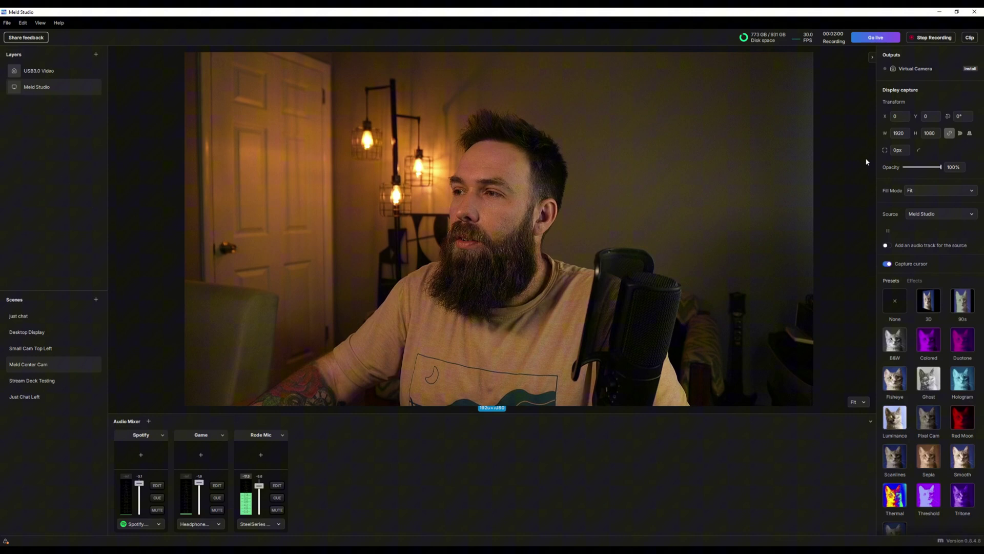
click(925, 218)
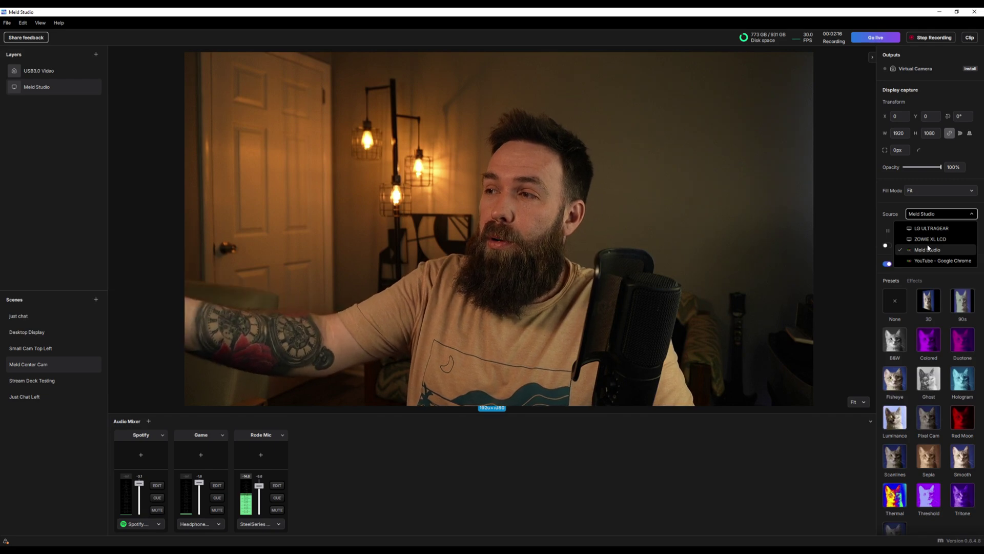
click(931, 261)
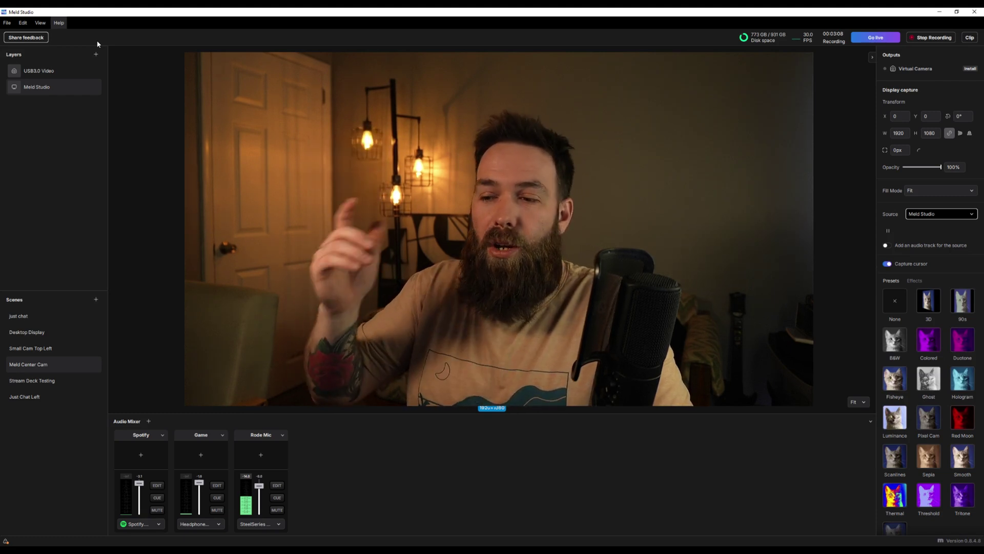
Step: Switch to the Desktop Display scene with Ctrl+2 and open the Help menu
key(ctrl+2)
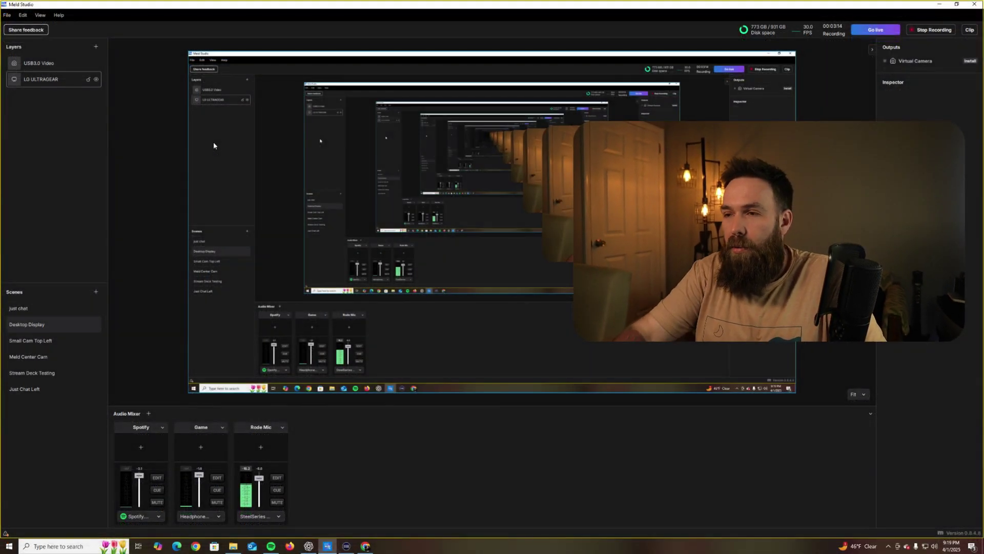
click(59, 14)
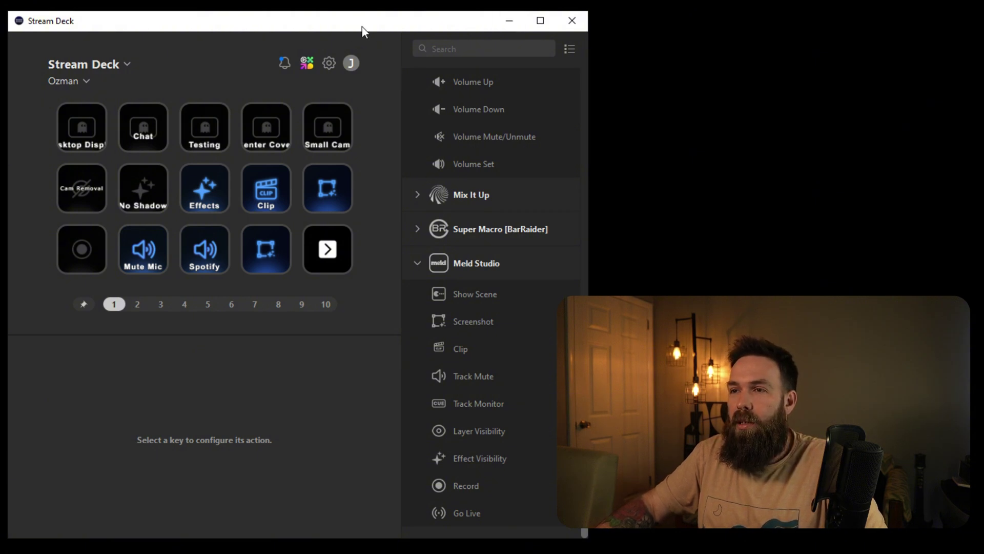
Step: Show the Spotify key's Track Mute settings in Stream Deck
click(200, 255)
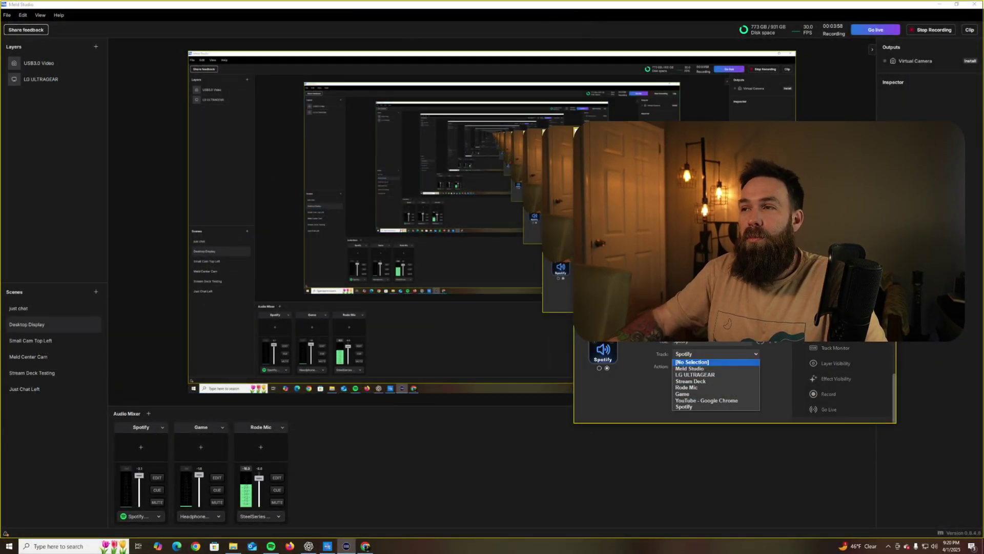
Step: Bring Stream Deck forward and confirm the Spotify key's track remains Spotify
key(Escape)
drag(661, 138, 290, 90)
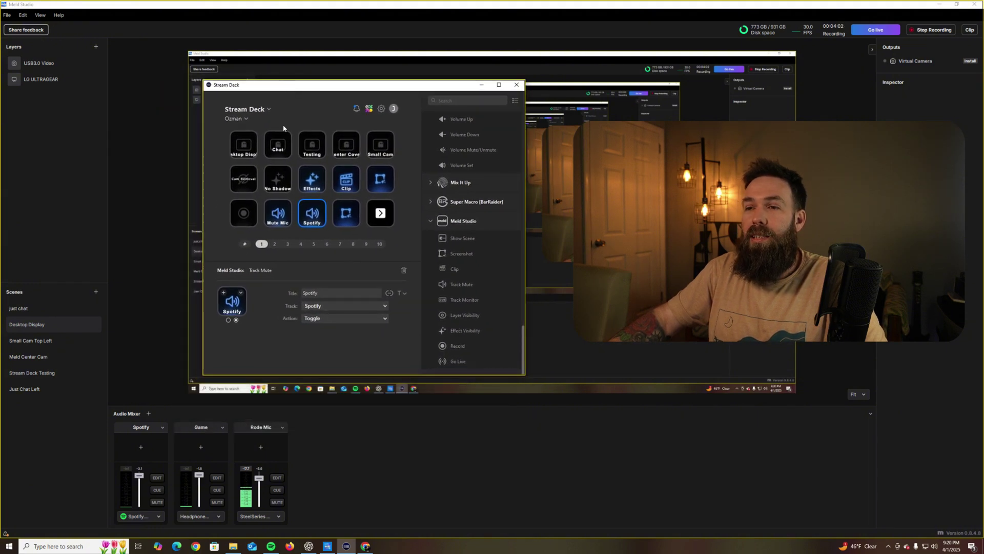
click(324, 306)
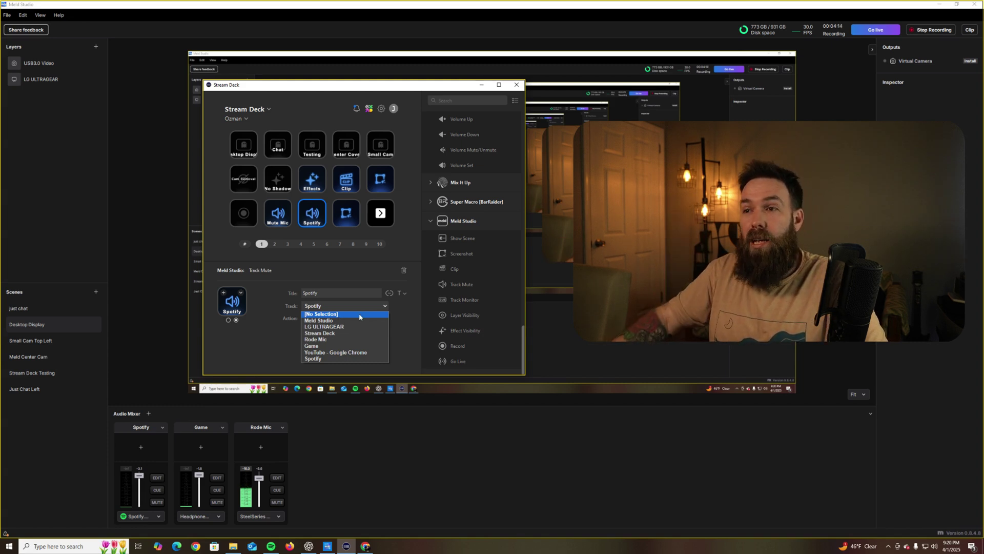
key(Escape)
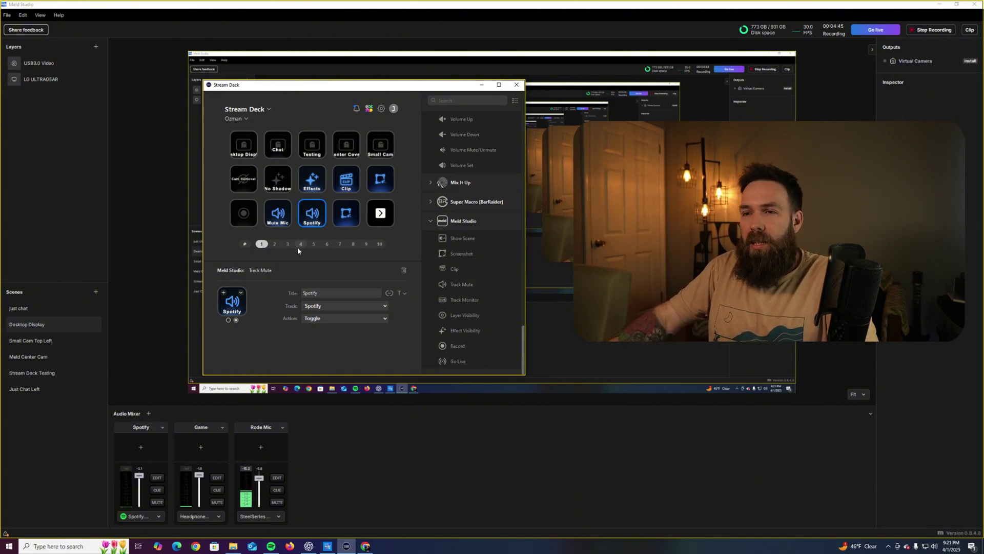
Step: On page 2, add a Show Scene action to the second key targeting Meld Center Cam
click(274, 244)
drag(461, 238, 280, 145)
click(333, 306)
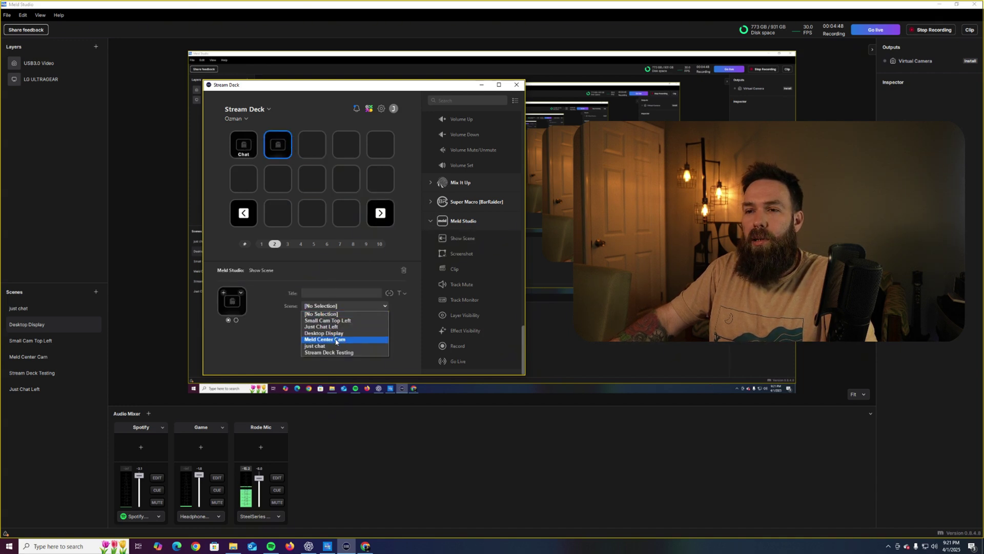
click(336, 340)
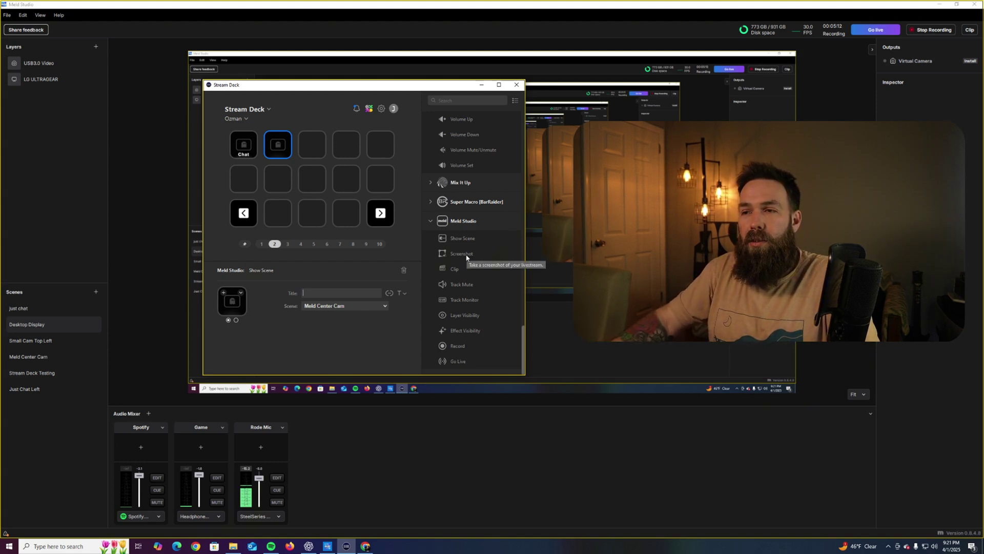
Step: Assign Screenshot to the third key and check the screenshot save location in Meld's Preferences
drag(467, 256, 319, 149)
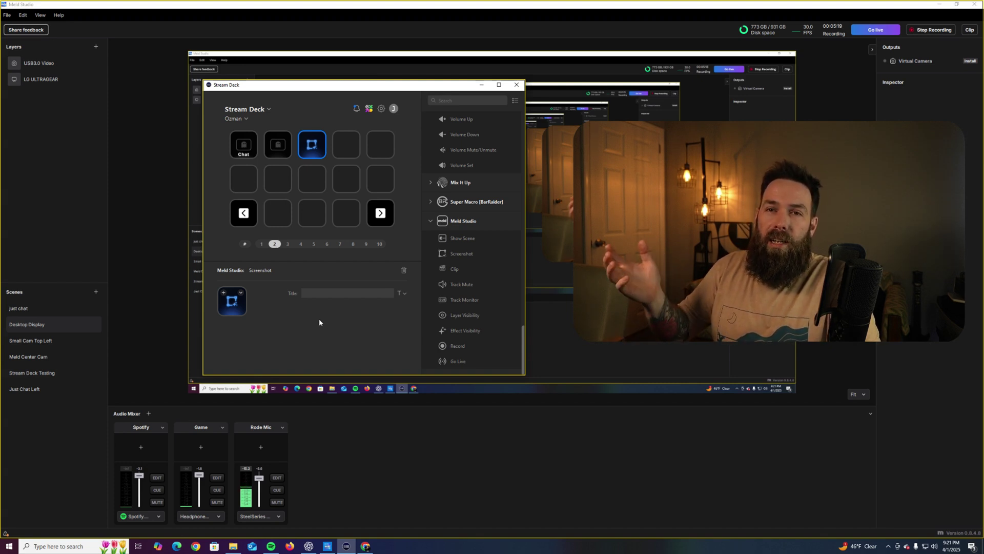
click(7, 15)
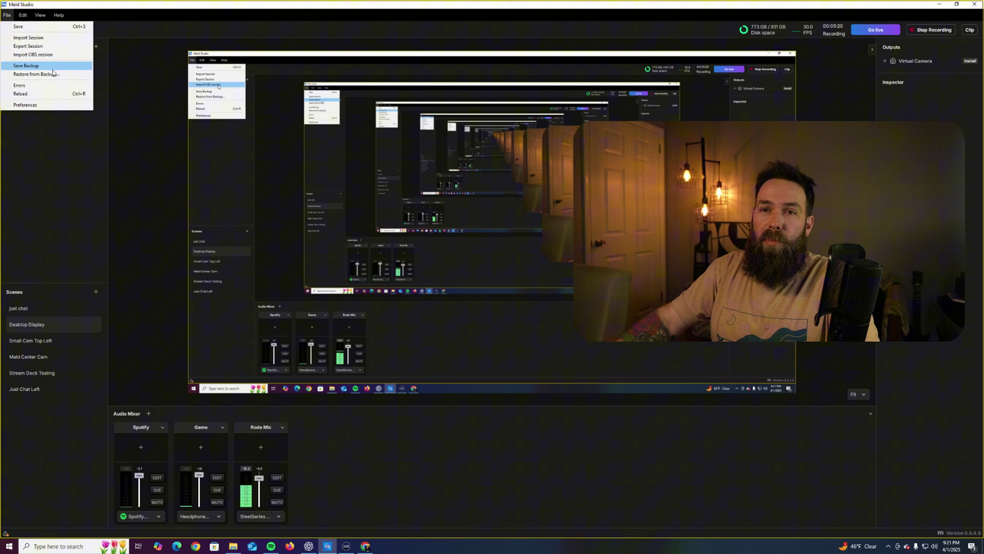
click(25, 104)
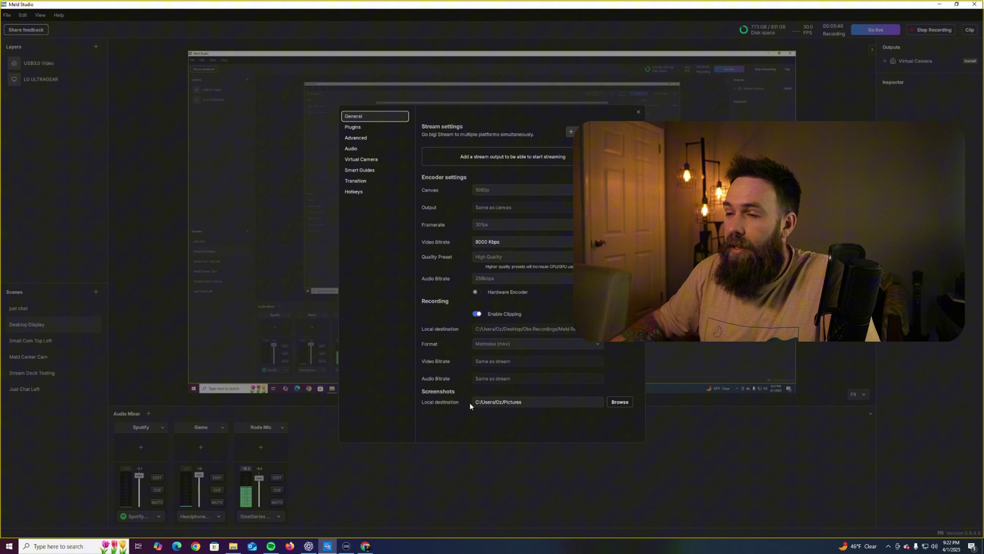
click(486, 402)
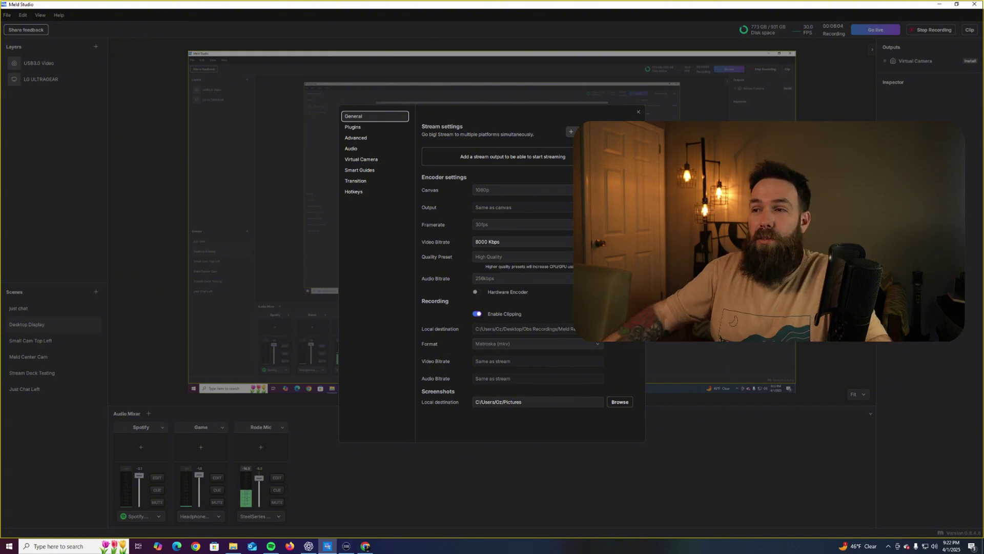
Step: Close Preferences, bring Stream Deck back, and assign the Clip action to the fourth key
click(639, 112)
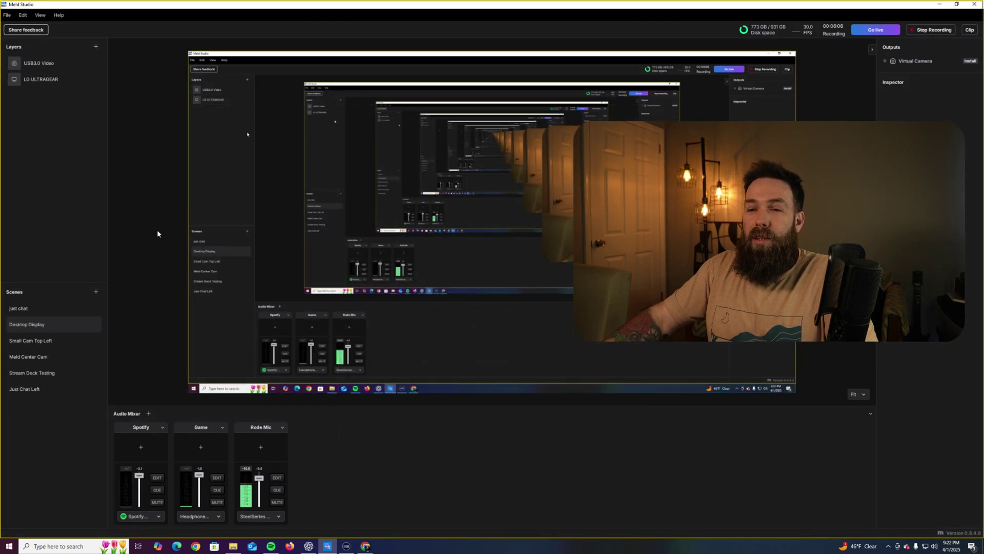
click(346, 545)
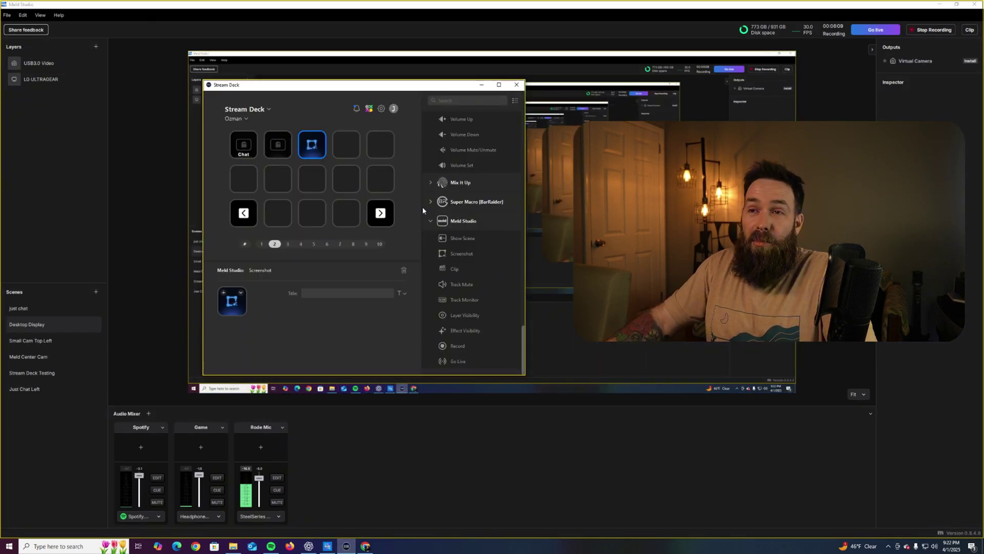
mouse_move(379, 85)
mouse_down()
mouse_move(362, 79)
mouse_move(392, 80)
mouse_up()
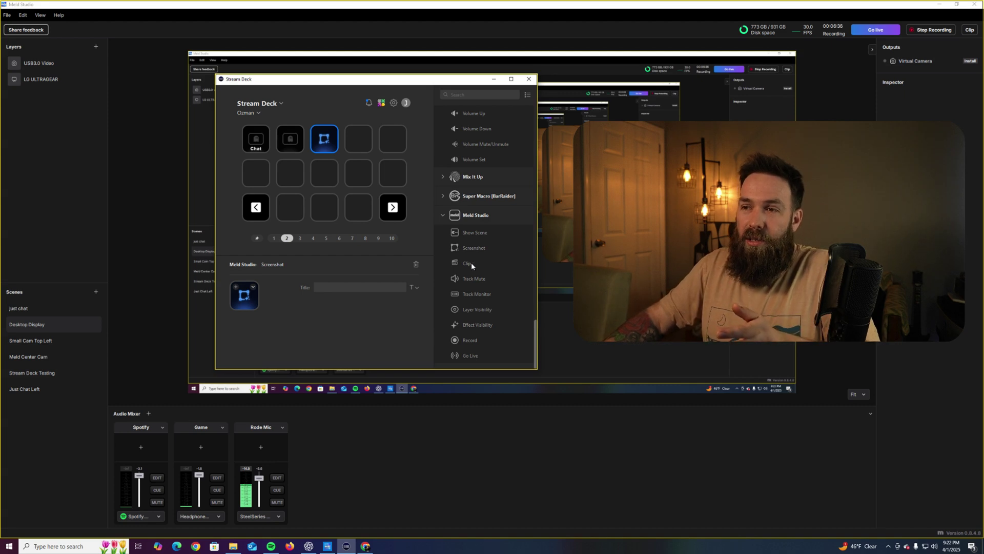
drag(472, 263, 368, 146)
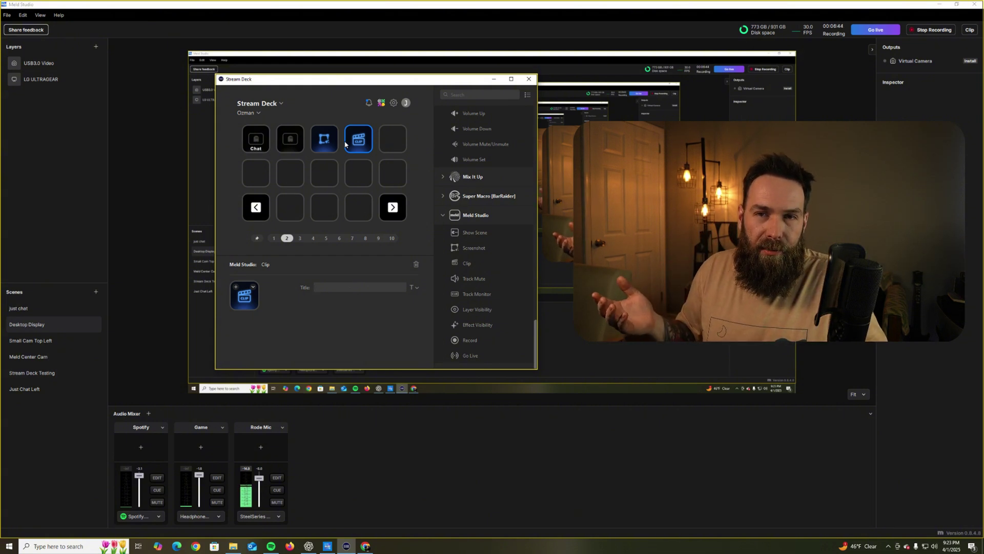
click(392, 146)
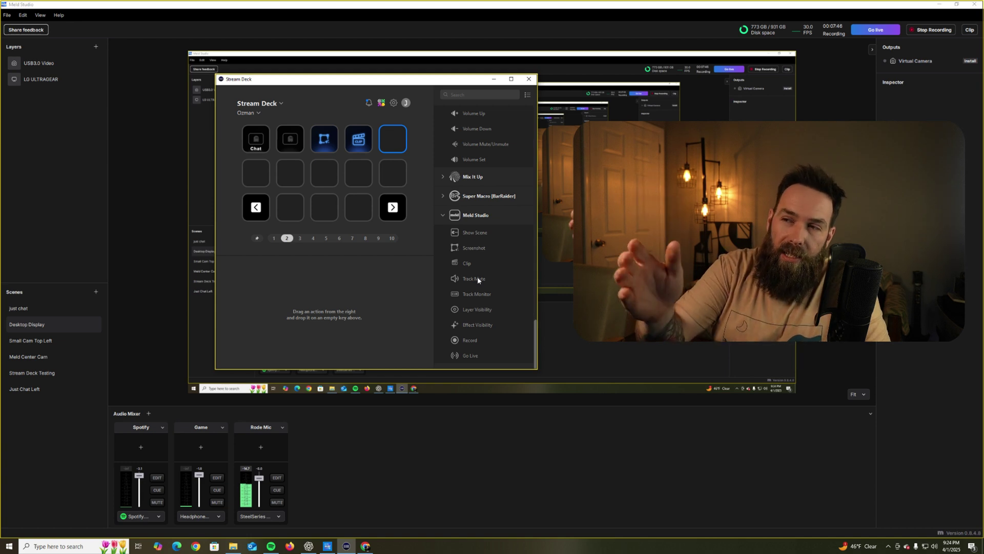
drag(477, 278, 358, 174)
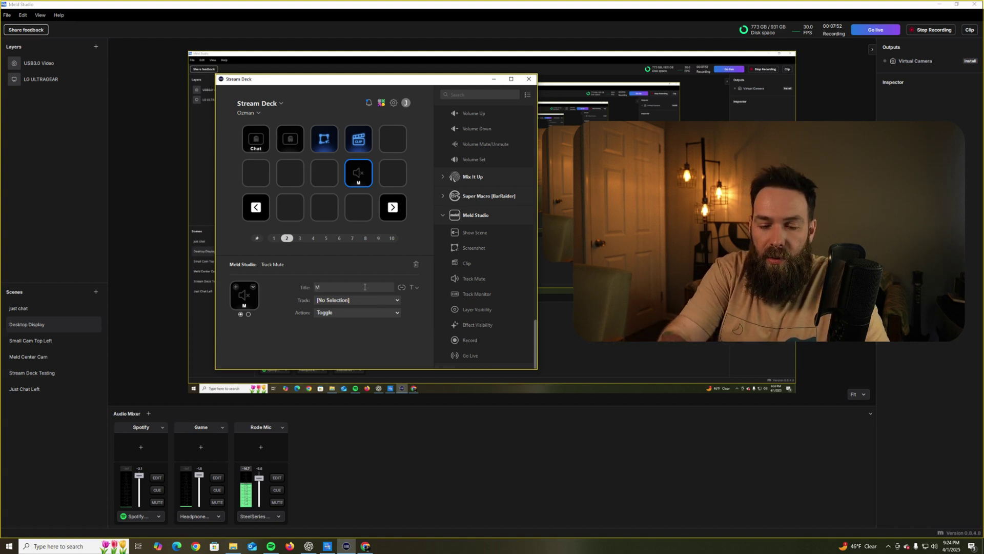
click(248, 315)
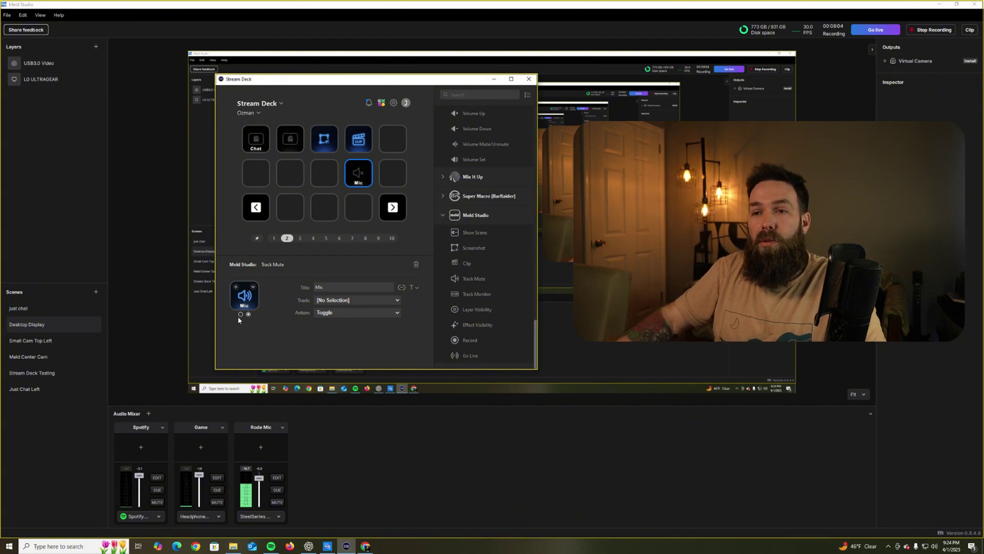
click(240, 314)
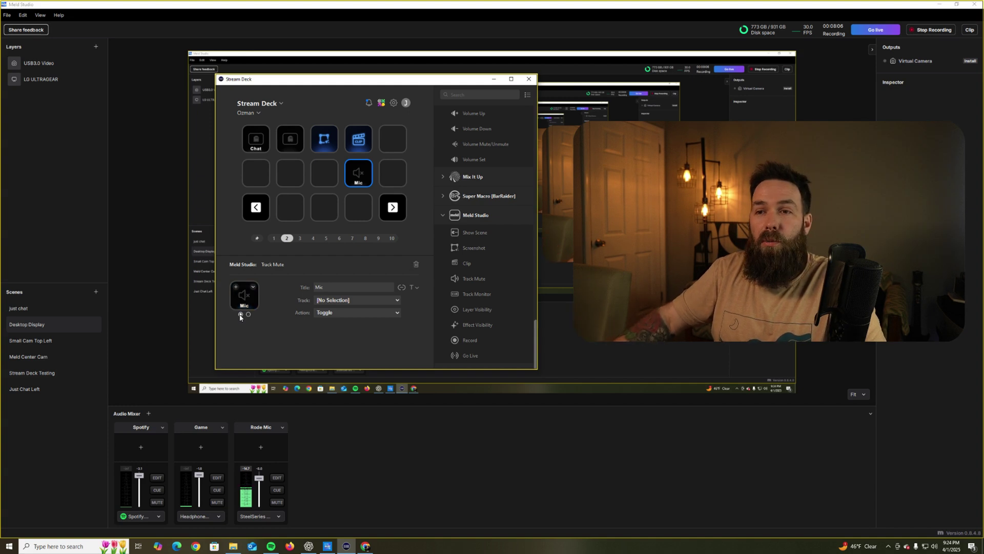
click(338, 302)
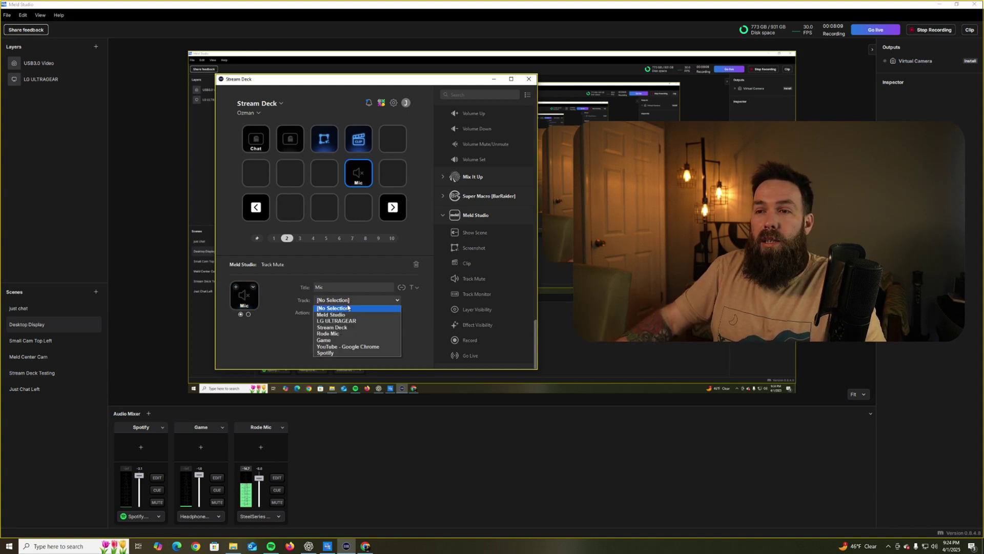
click(345, 334)
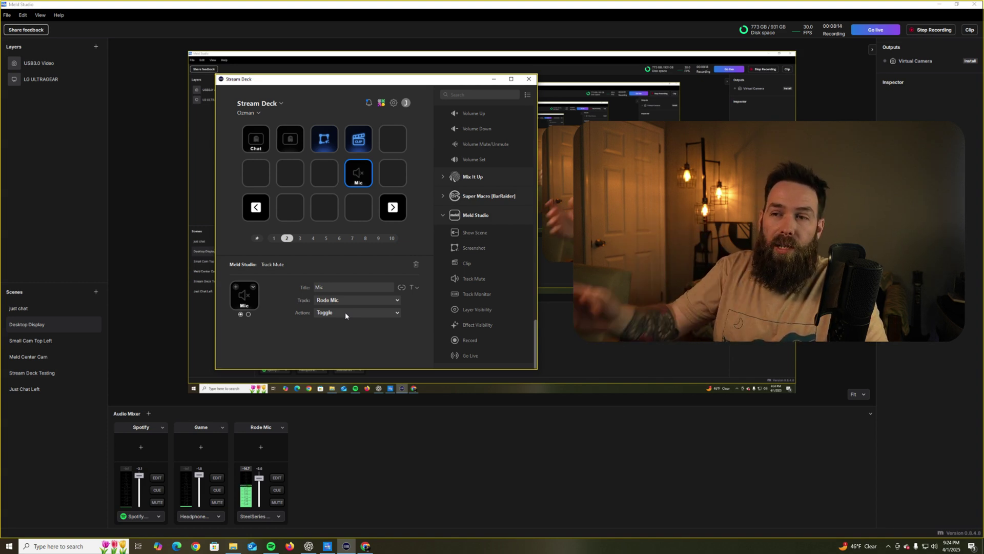
click(345, 312)
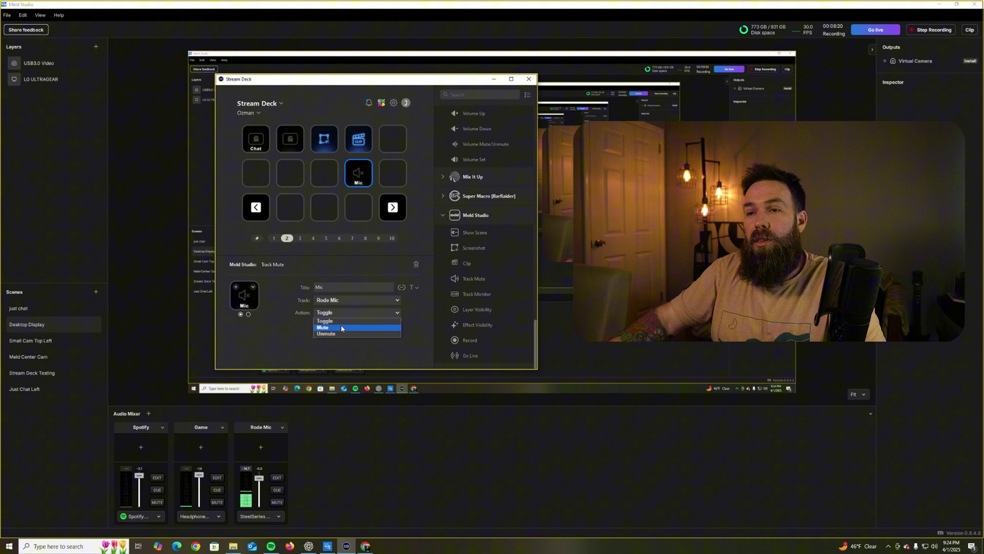
click(346, 321)
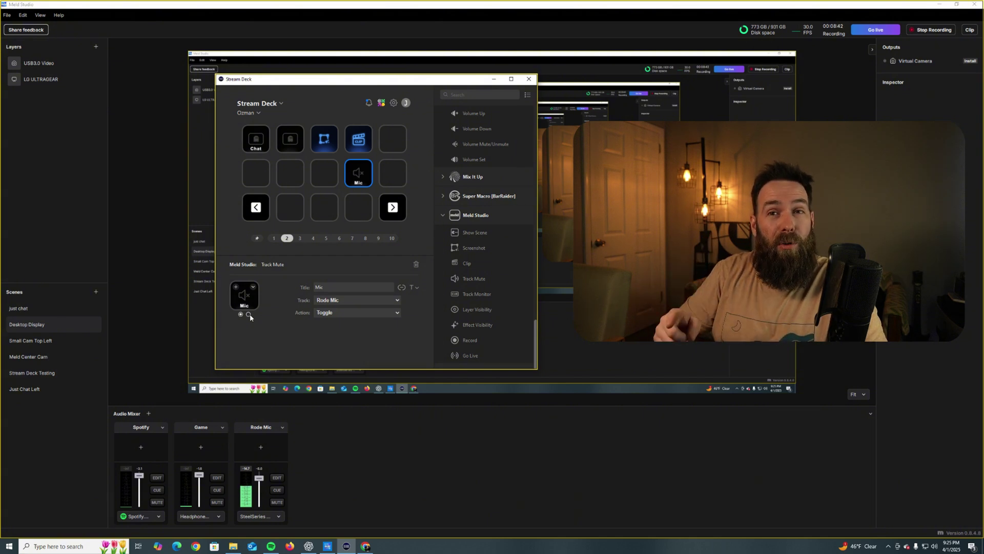
Step: Mute the Rode Mic track and bring the Stream Deck window back up
click(278, 502)
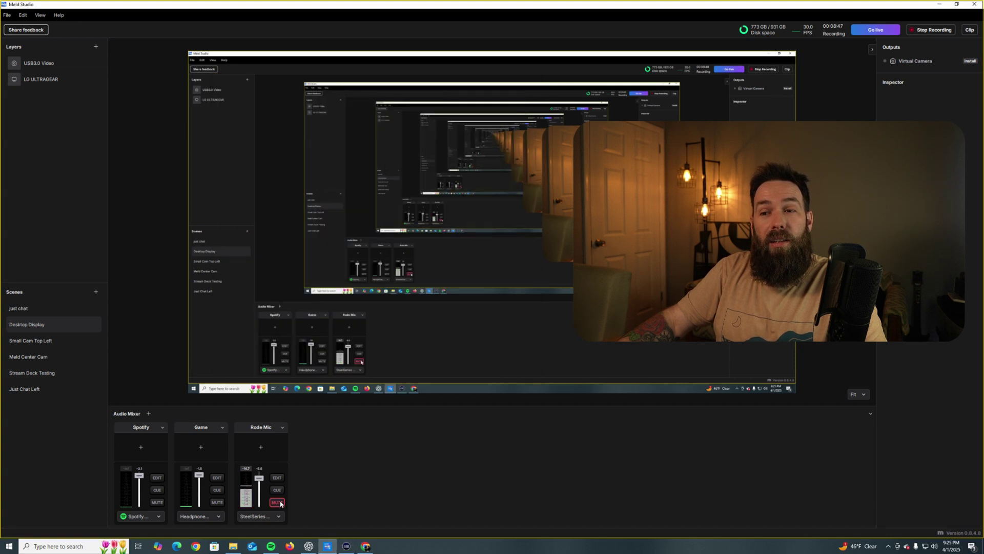
click(347, 544)
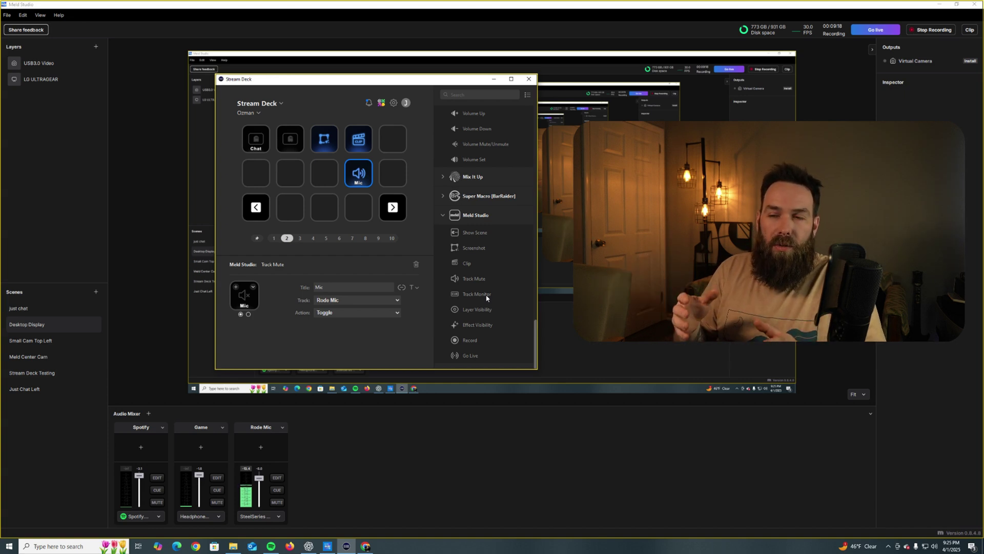
Step: Turn on CUE on the Rode Mic mixer channel to monitor its audio
click(275, 490)
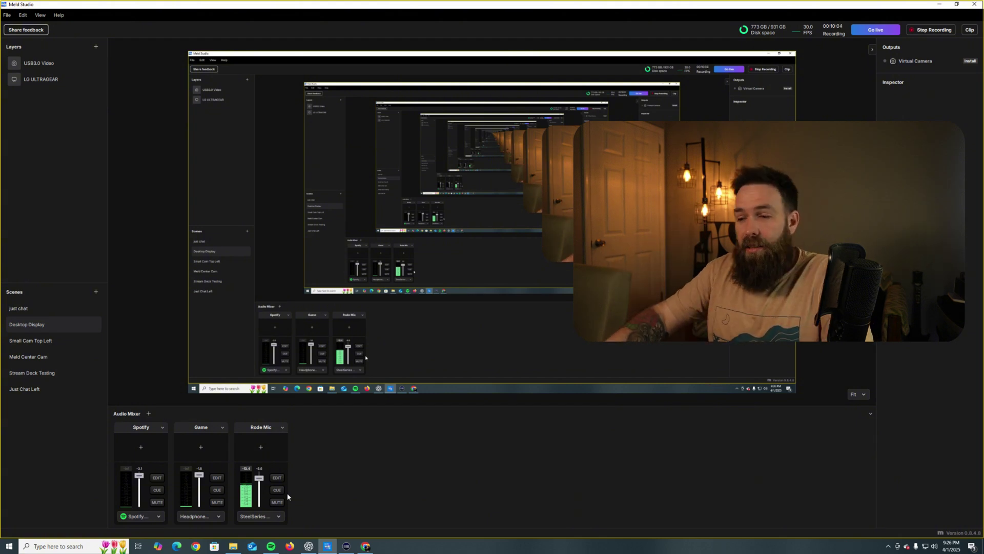
Step: Switch the live scene to just chat with the Ctrl+1 Show Scene shortcut
key(ctrl+1)
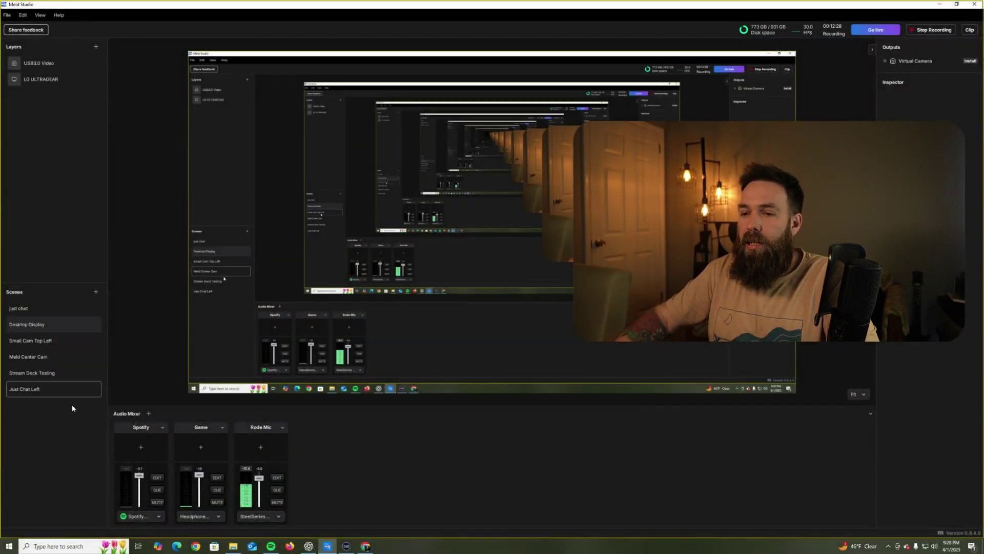
Step: Place a Meld Studio Effect Visibility key on an empty slot of Stream Deck page 2
click(346, 546)
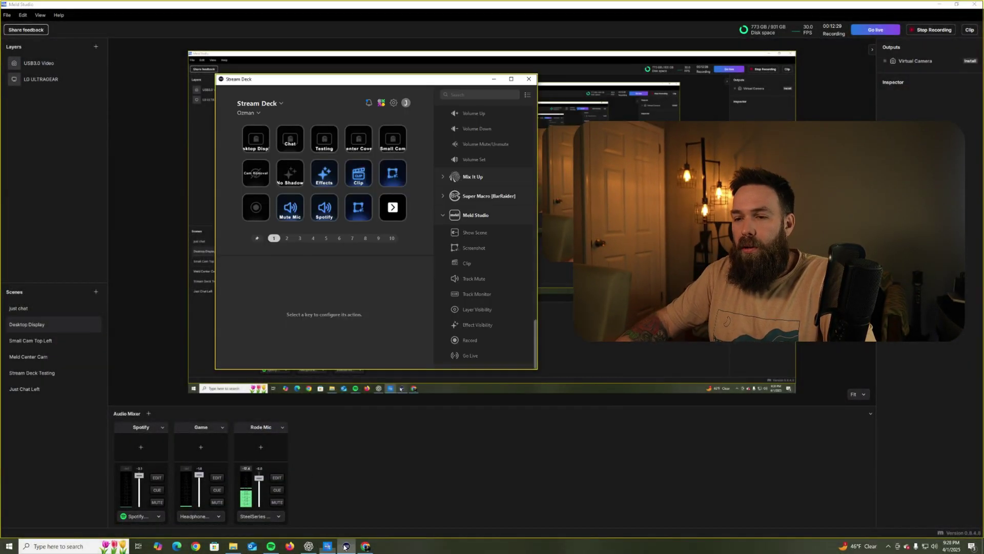
click(394, 213)
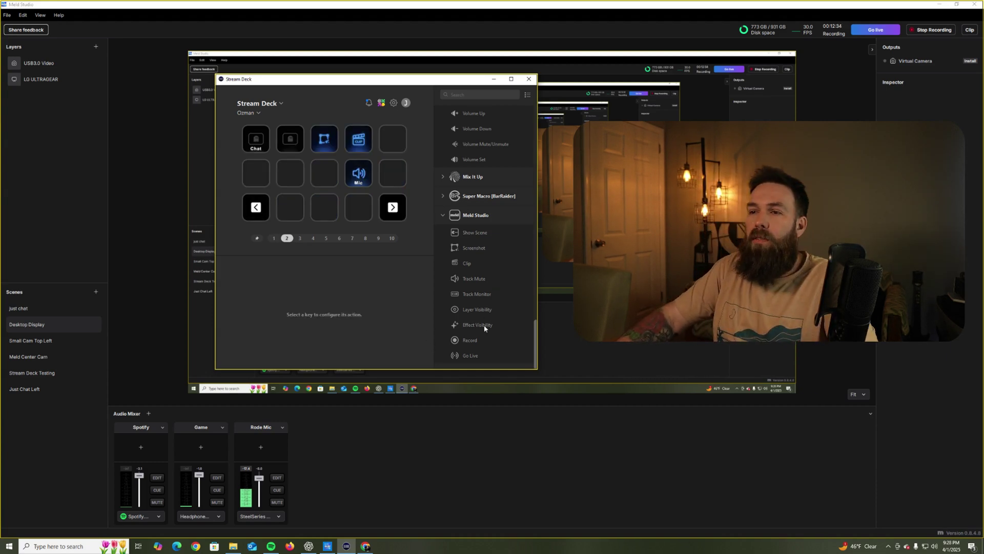
drag(483, 324, 291, 175)
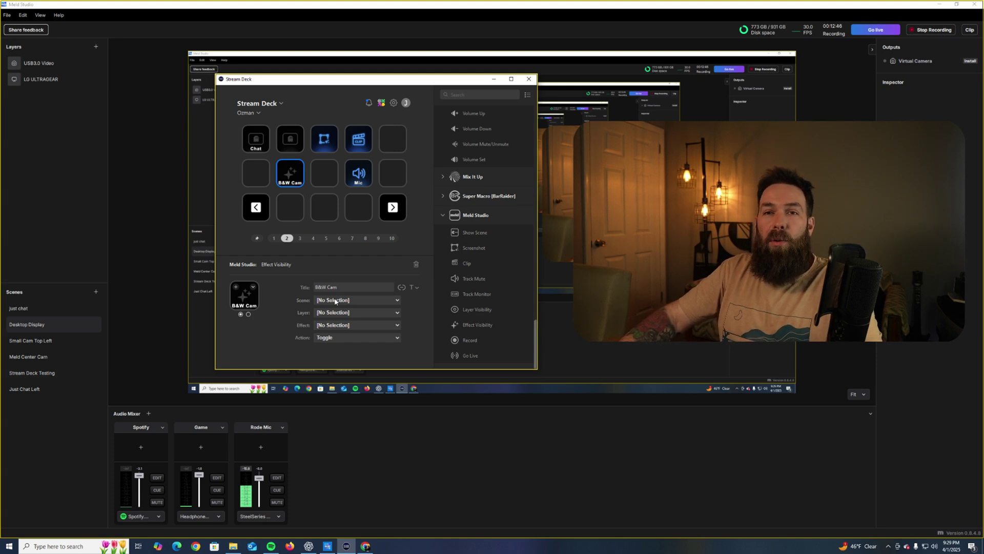
Step: Set the B&W Cam key's Scene to just chat and Layer to USB3.0 Video
click(335, 301)
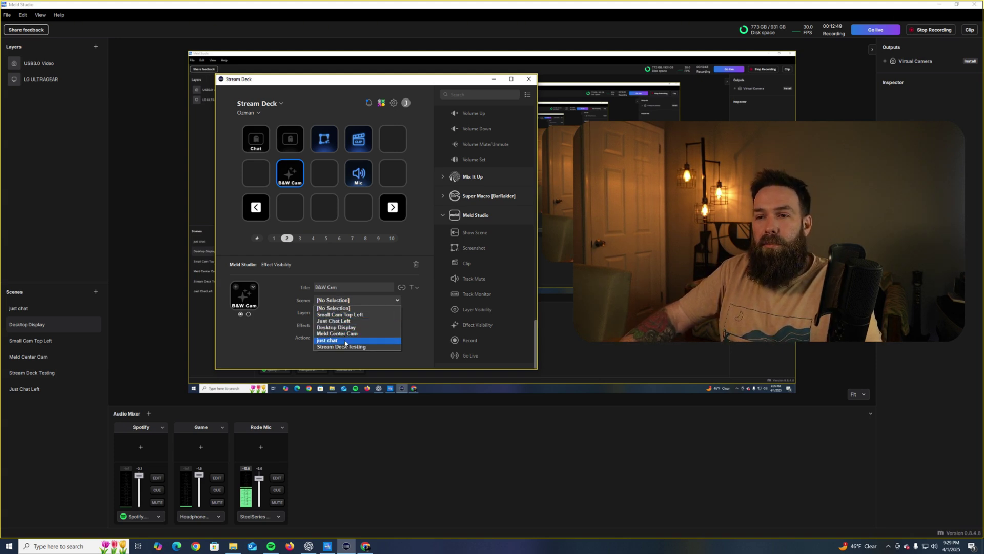
click(333, 312)
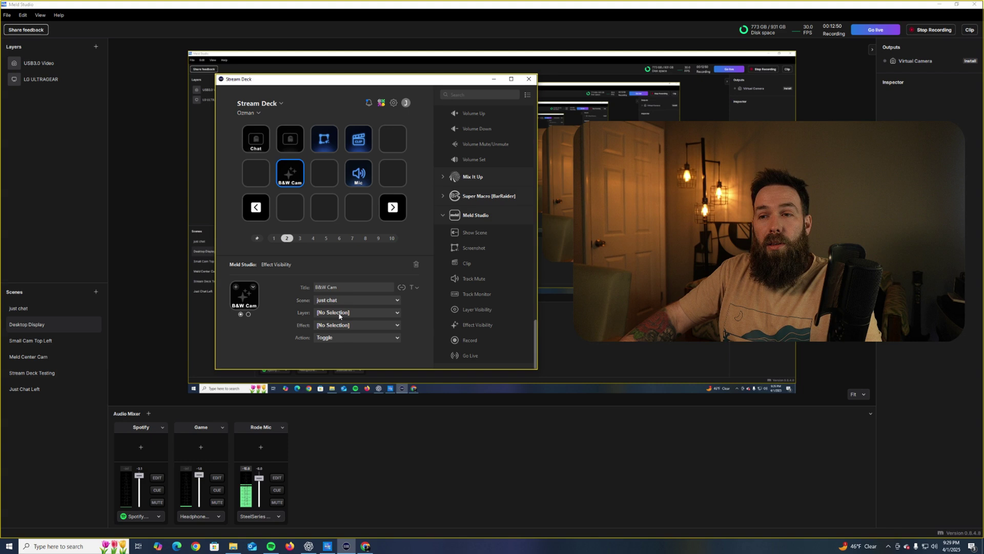
click(339, 315)
click(341, 328)
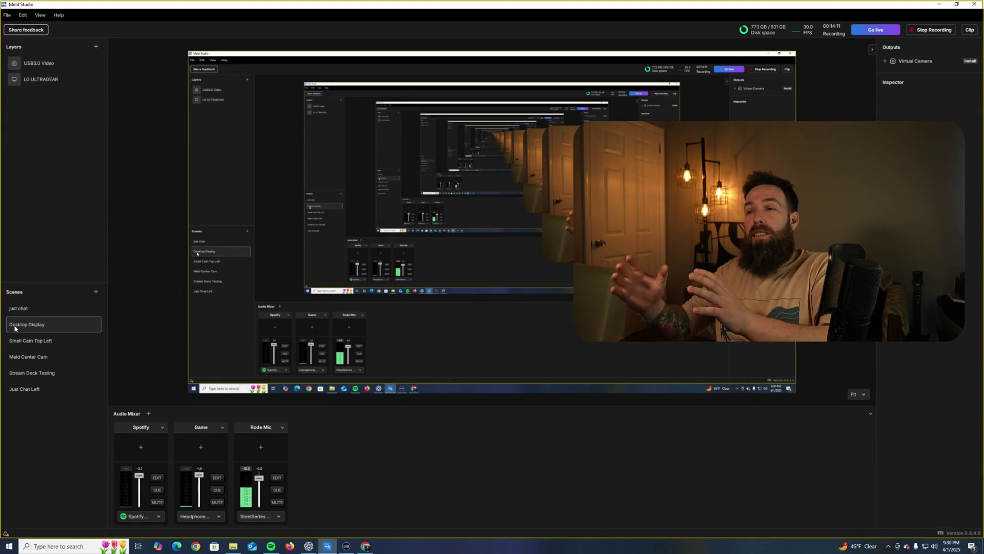
Step: Select Small Cam Top Left in the Scenes list
click(25, 341)
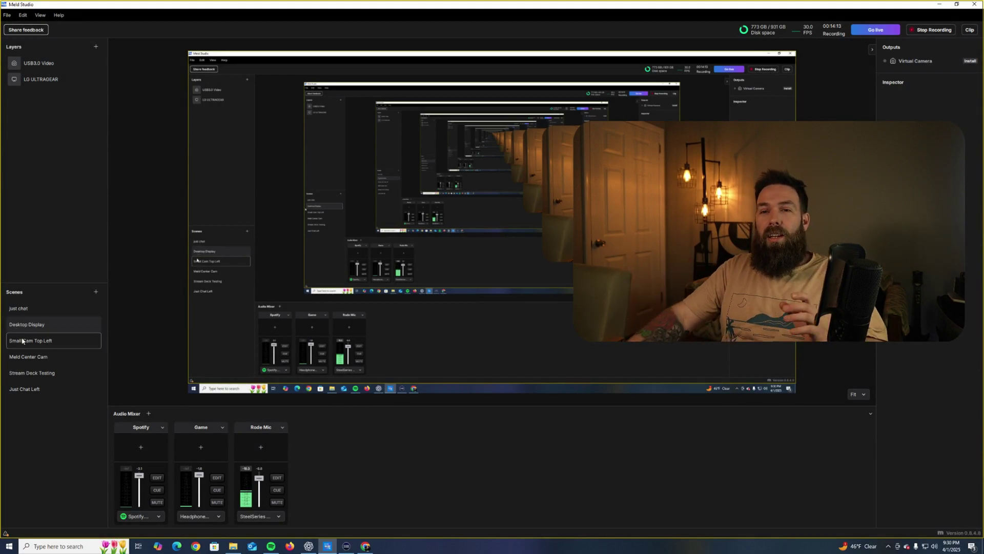